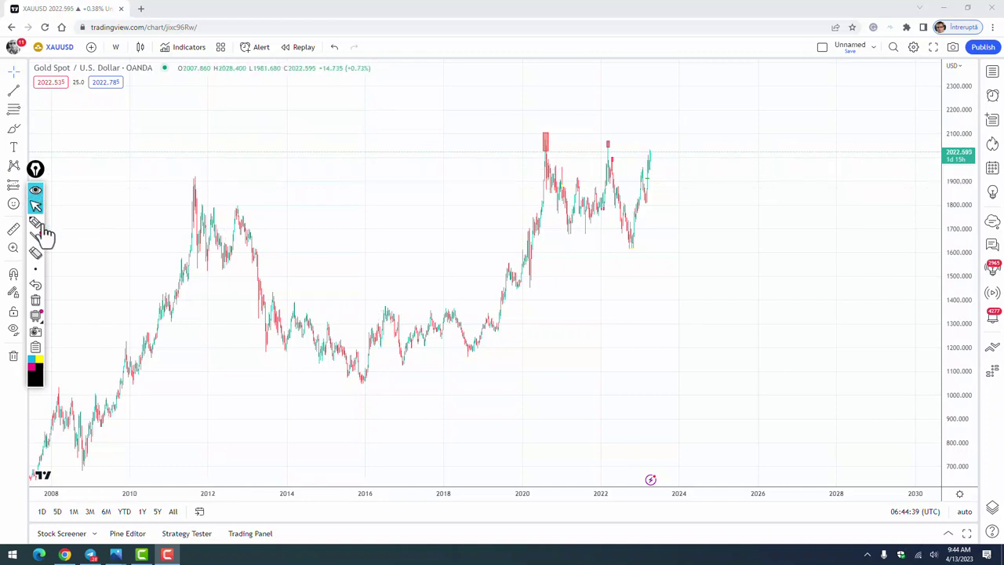
Sketch freehand strokes along the 1000 level, under the rounded 2013–2019 bottom and along the 1400 level, and clear them.
mouse_move(37, 228)
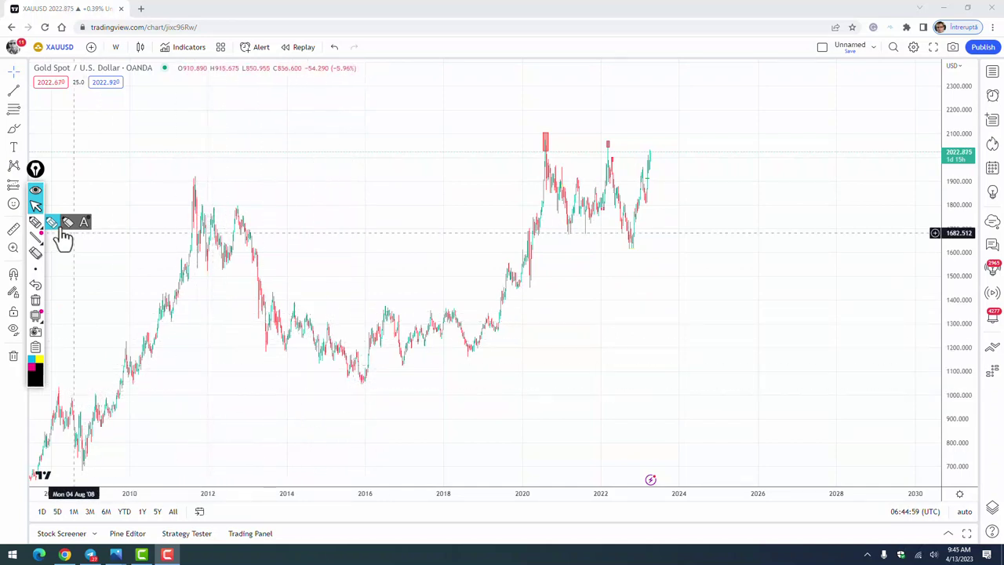
left_click(35, 223)
left_click_drag(55, 394, 452, 396)
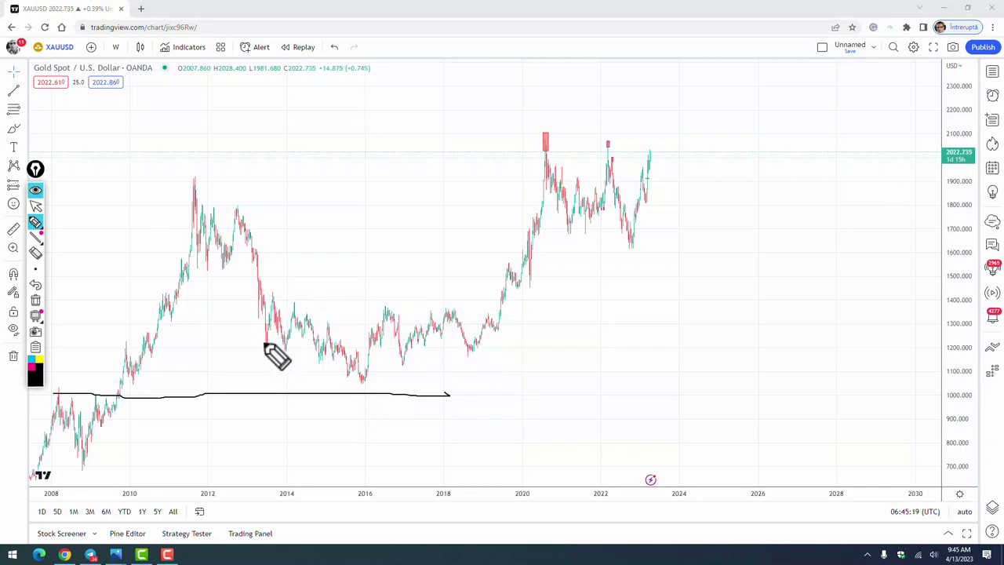
mouse_move(264, 340)
left_mouse_down()
mouse_move(370, 382)
mouse_move(484, 349)
mouse_move(504, 330)
left_mouse_up()
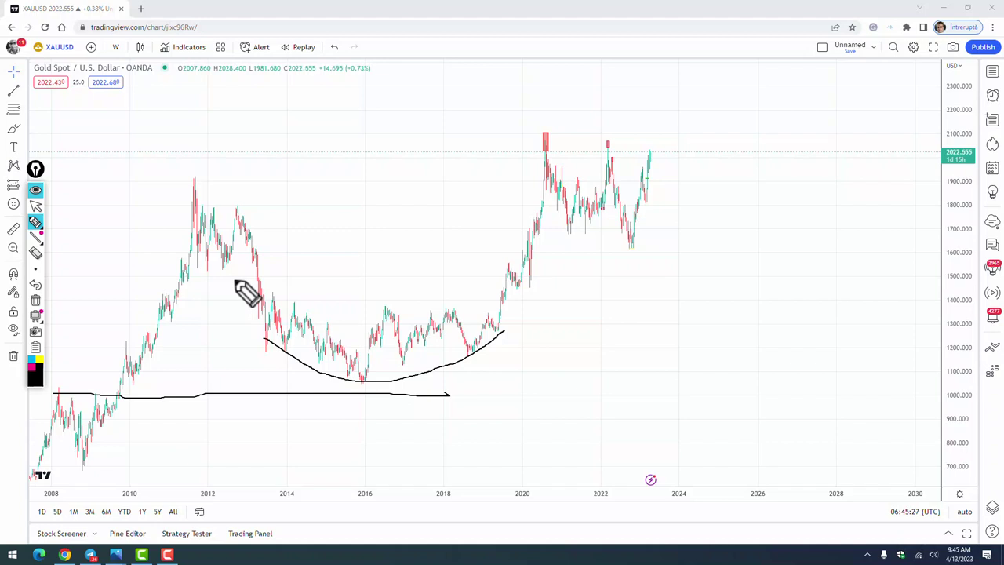
left_click_drag(262, 300, 545, 302)
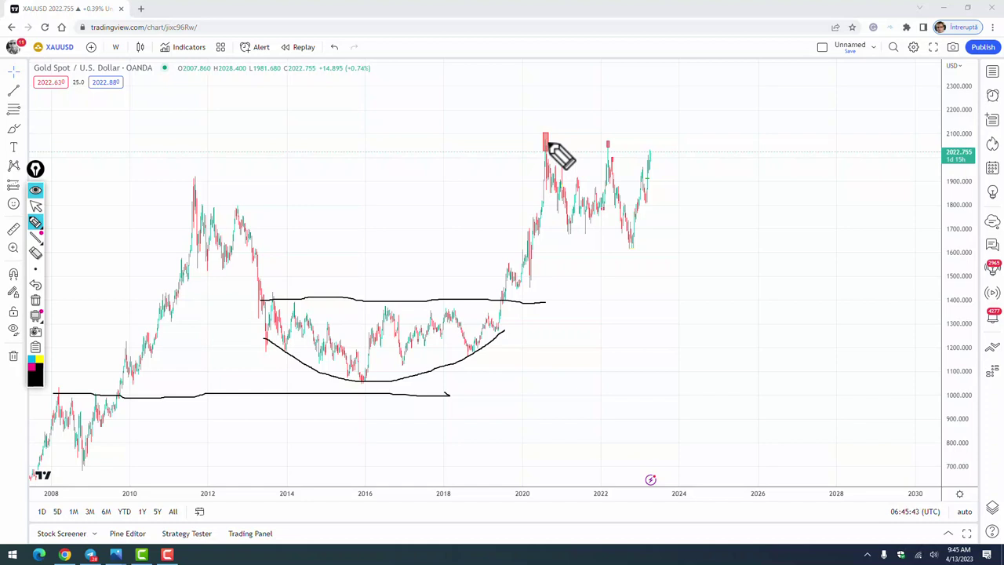
key("ctrl+shift+5")
key("ctrl+shift+1")
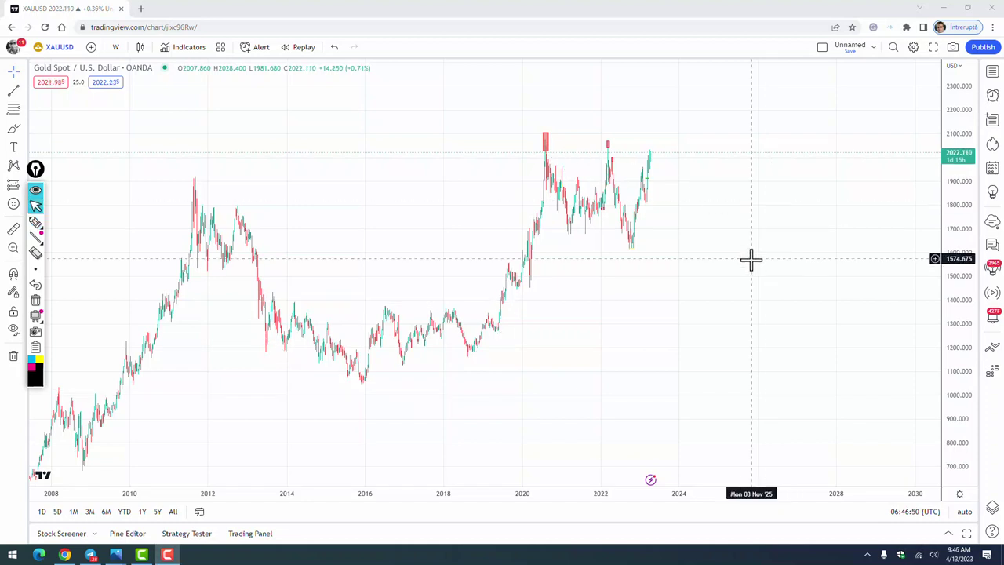
Draw a descending trend line from about 2067 at the March 2022 peak to about 1528 in February 2023.
scroll(751, 260, "up", 6)
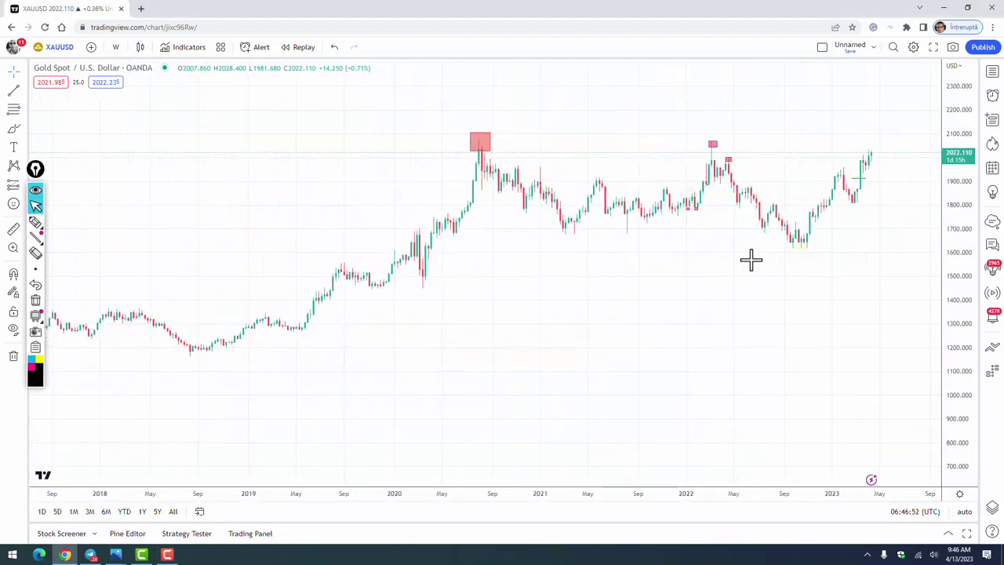
left_click_drag(600, 309, 489, 343)
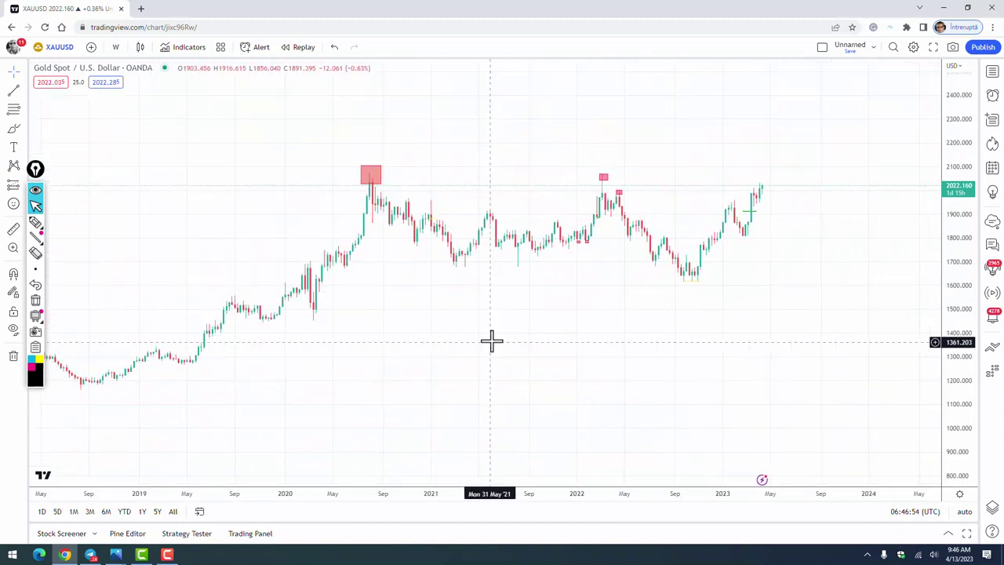
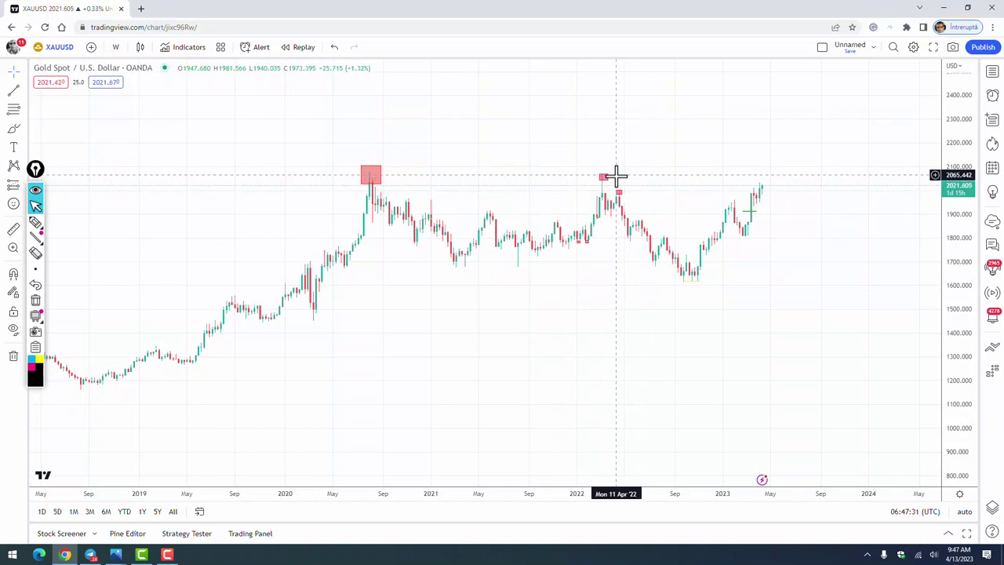
left_click_drag(663, 148, 539, 154)
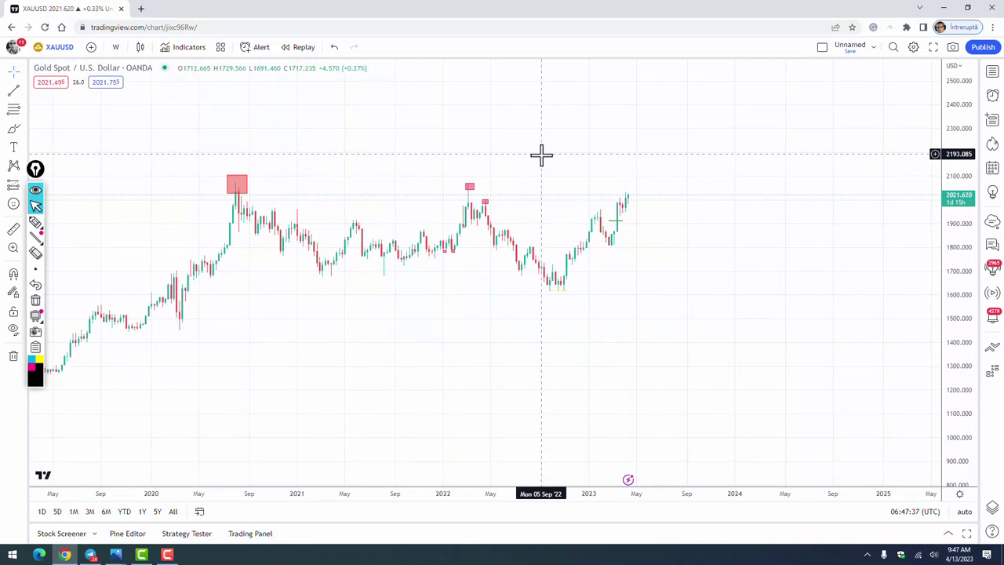
left_click(27, 98)
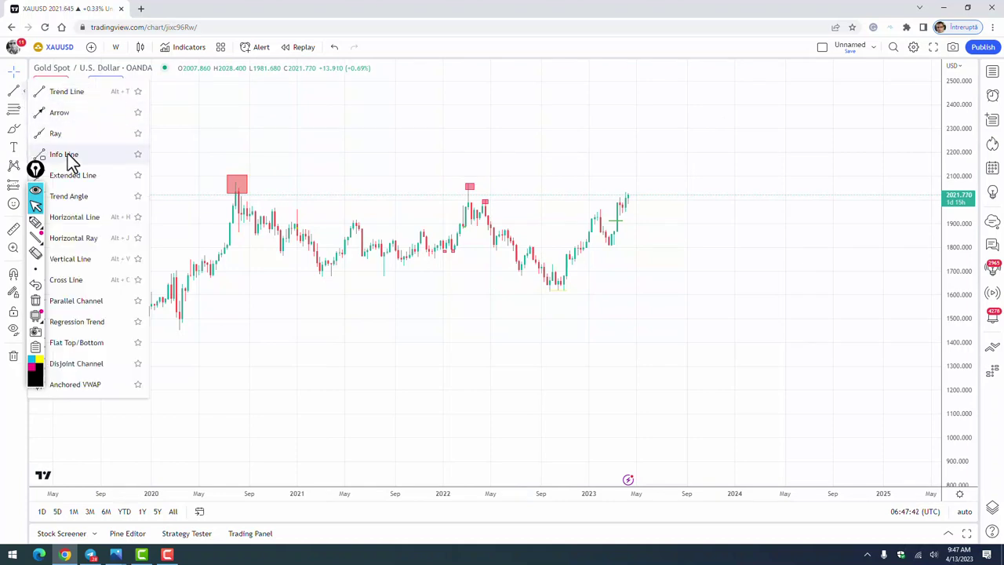
left_click(59, 92)
left_click(469, 184)
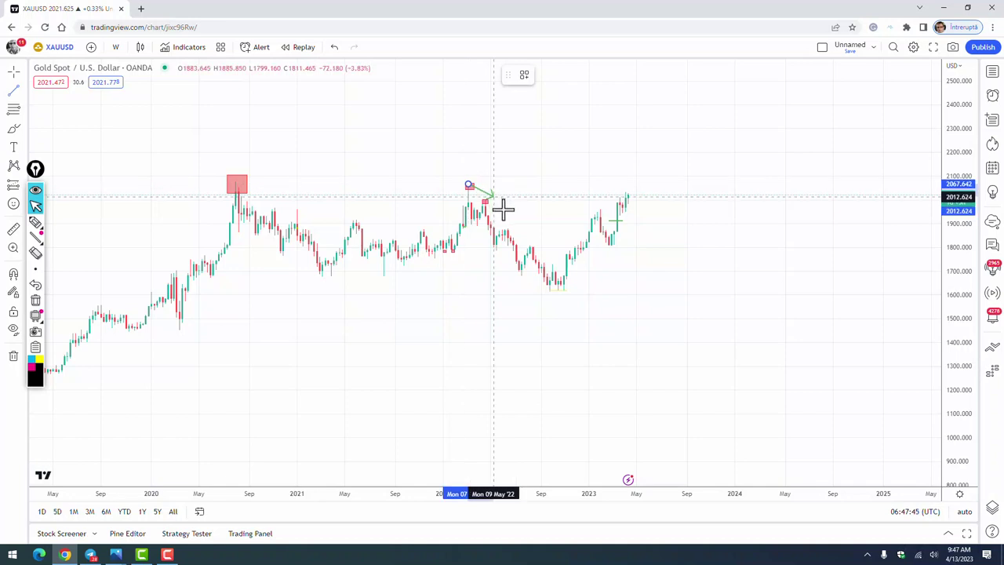
left_click(602, 312)
Draw a lower channel line below the descending prices, from about 1880 in mid-March 2022 to about 1495 in late November 2022.
left_click(23, 91)
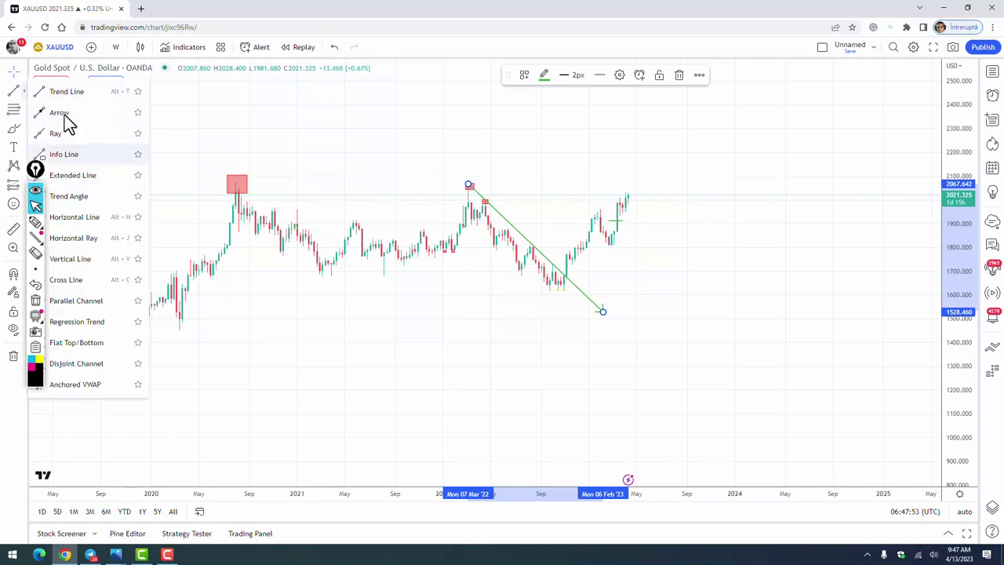
left_click(67, 91)
left_click(471, 225)
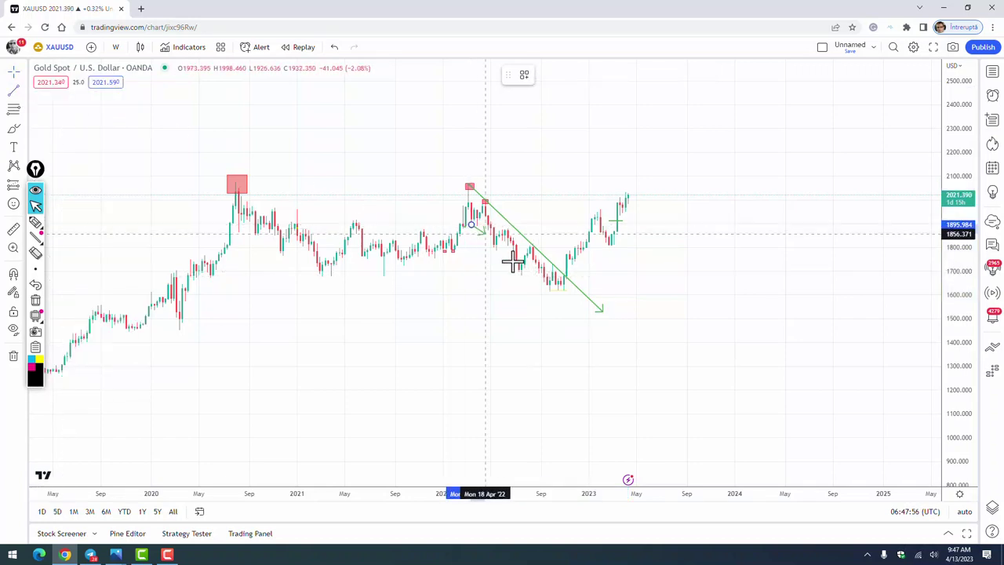
left_click(575, 315)
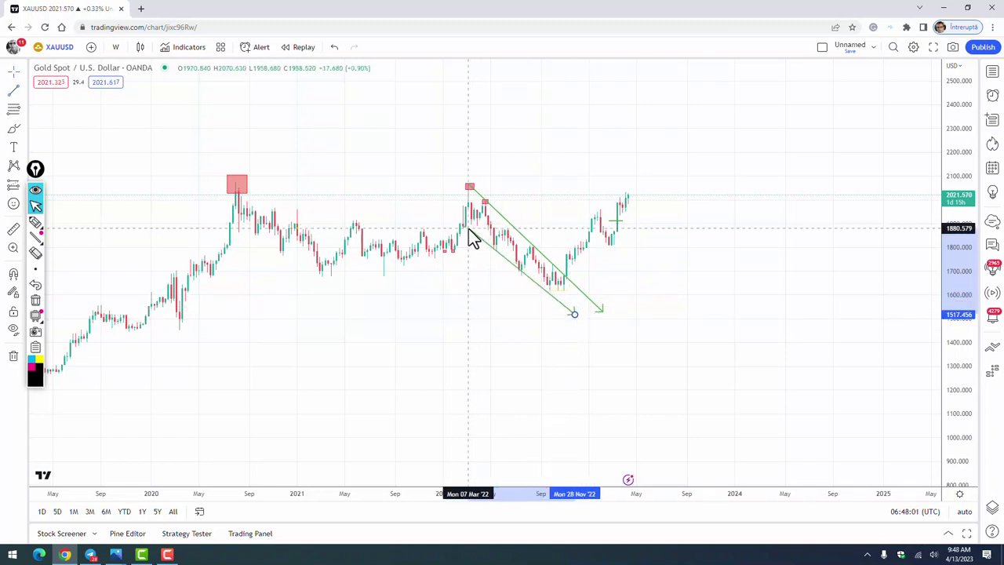
left_click_drag(468, 228, 470, 229)
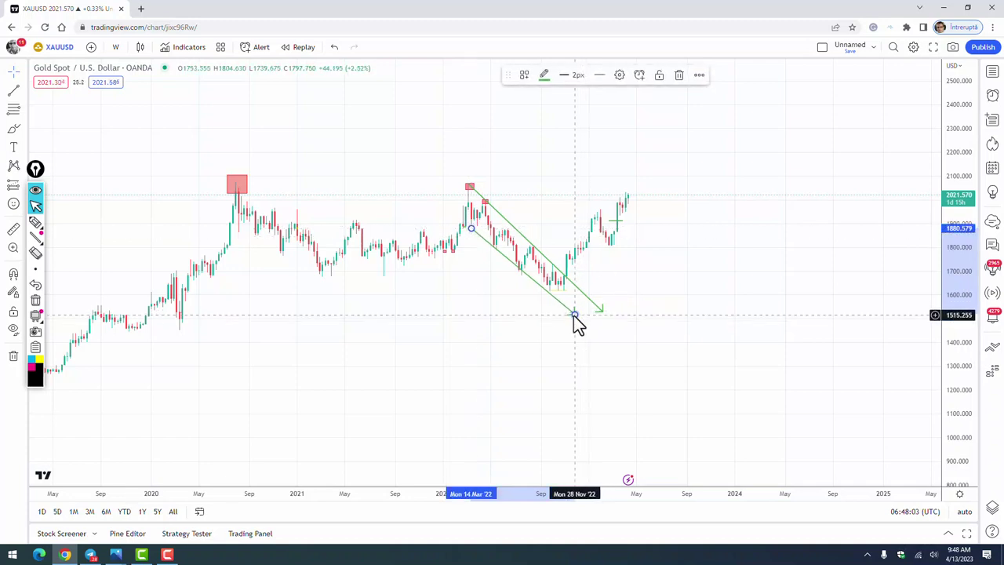
left_click_drag(575, 319, 572, 317)
left_click(747, 182)
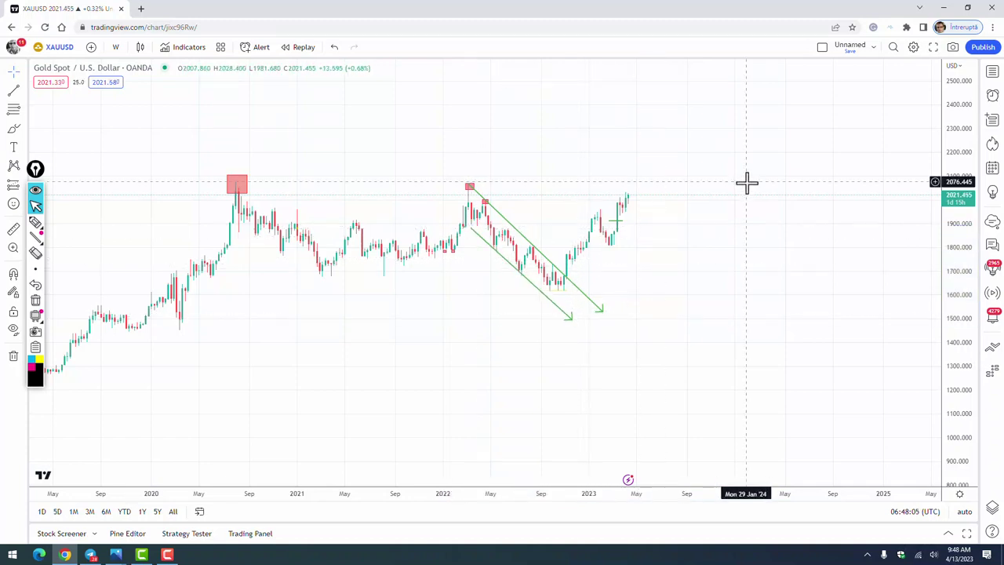
Draw a horizontal support trend line at about 1693 from February 2021 to April 2023.
left_click(24, 91)
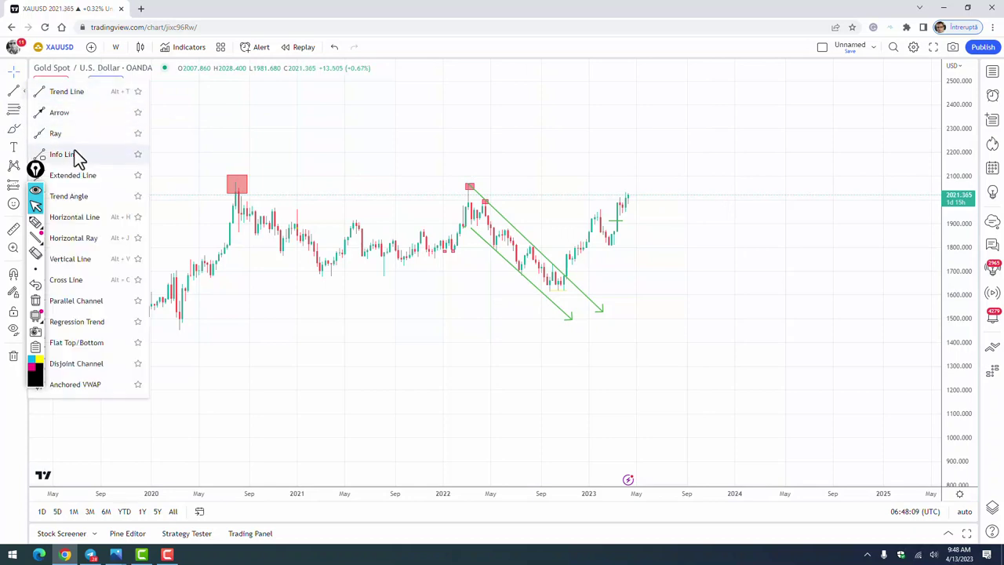
left_click(66, 92)
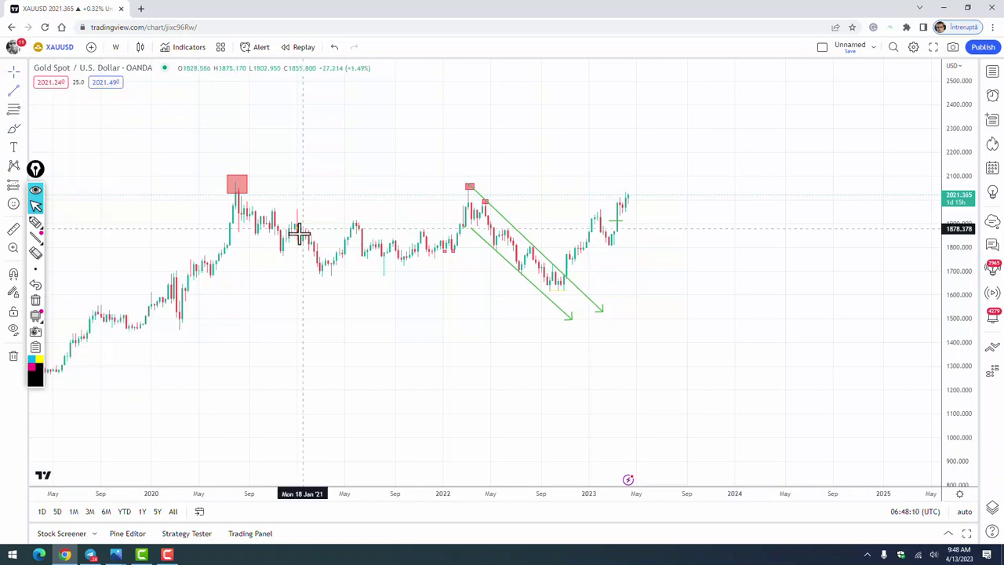
left_click(314, 273)
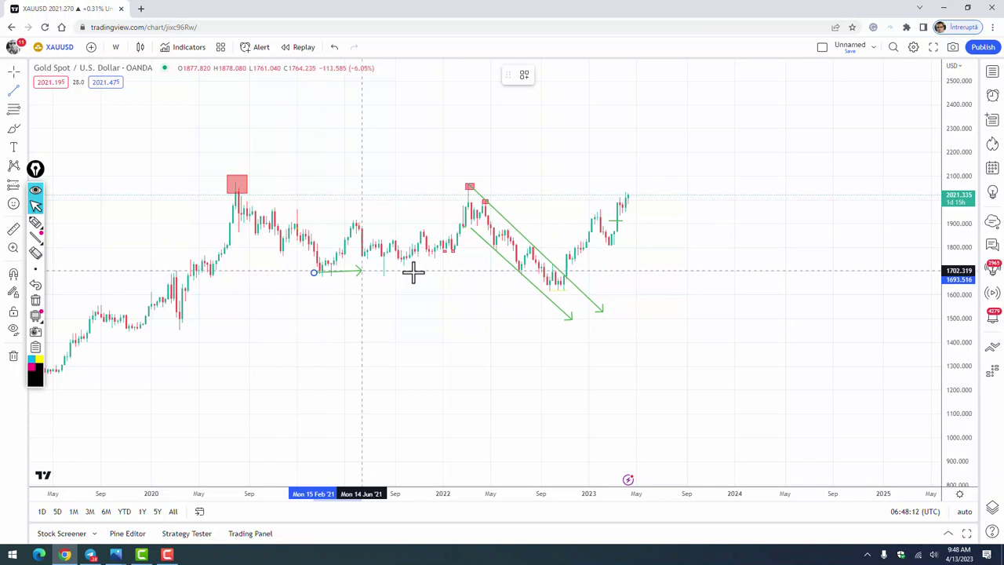
left_click(626, 273)
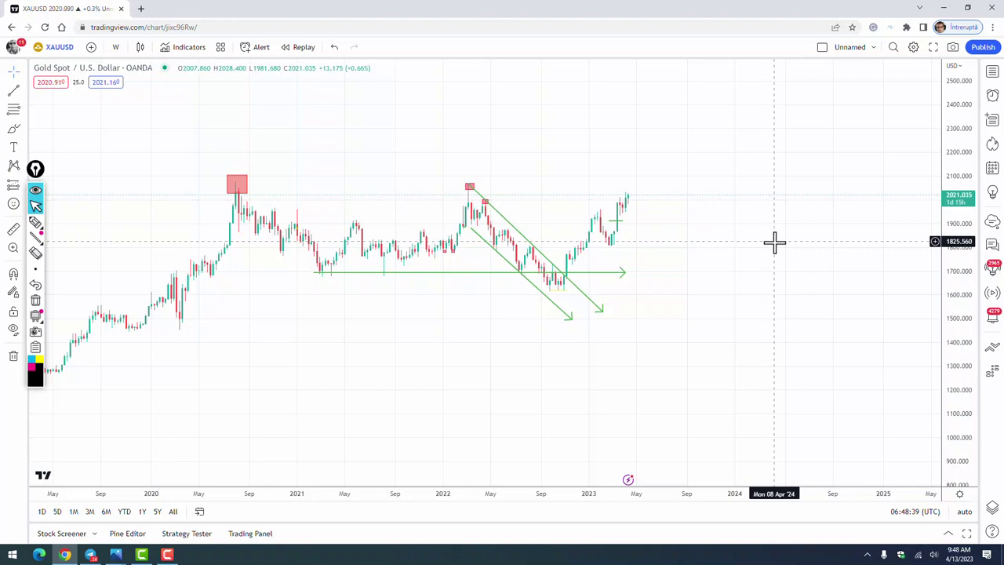
left_click(549, 273)
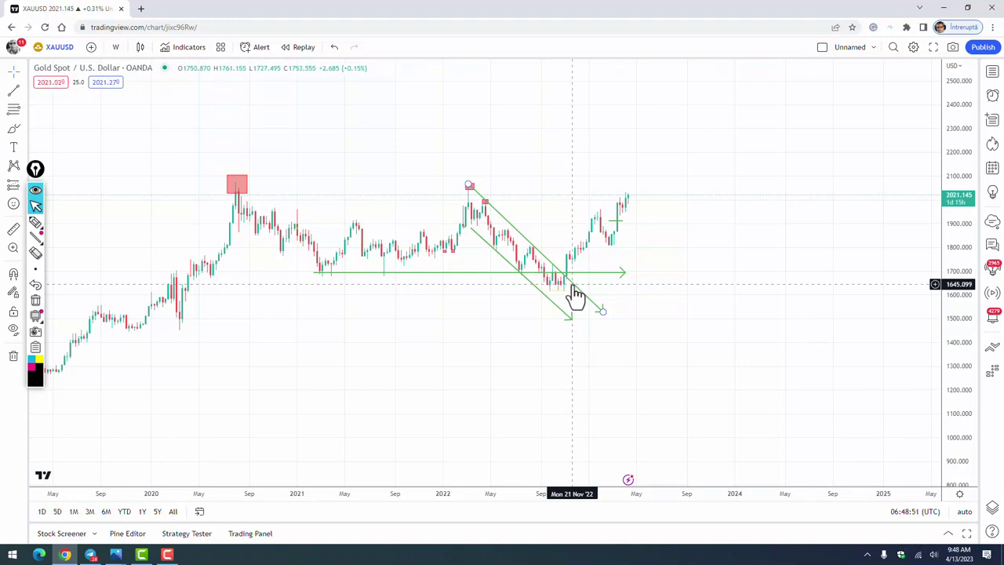
Move the annotation toolbar clear of the drawing tools and place a horizontal line at about 2072 through the 2020 peak.
left_click(25, 91)
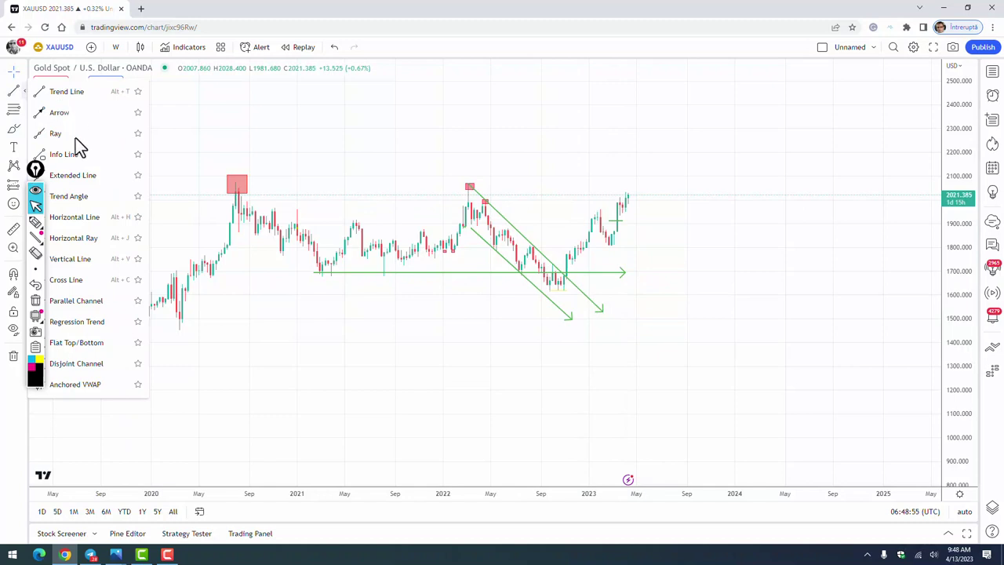
mouse_move(37, 172)
left_mouse_down()
mouse_move(984, 273)
mouse_move(844, 158)
left_mouse_up()
left_click(73, 218)
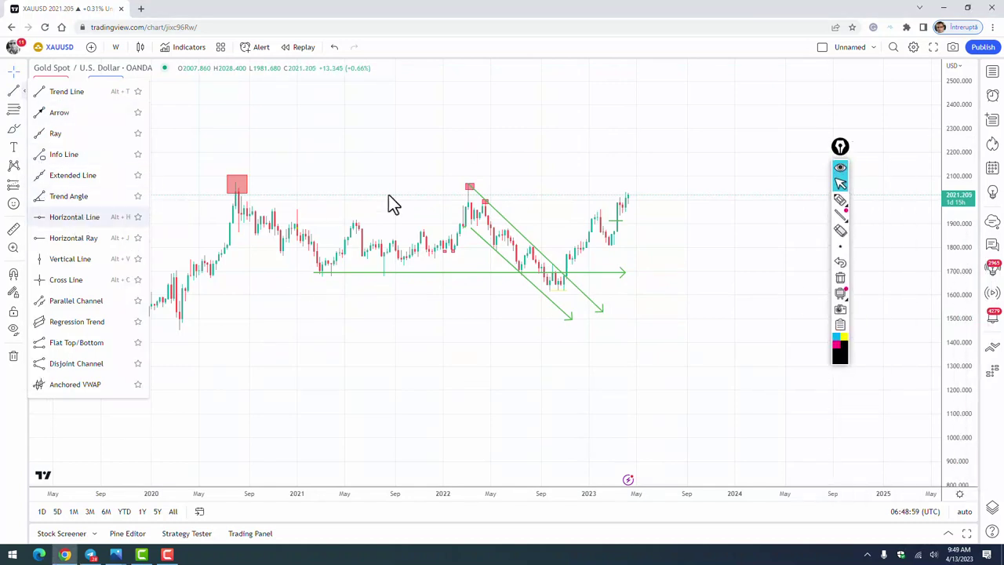
left_click(246, 184)
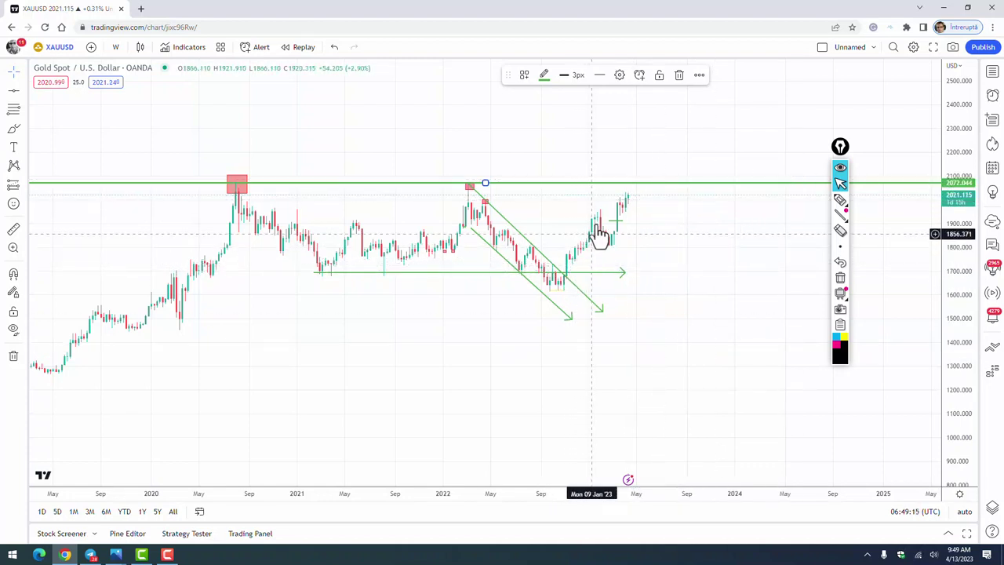
Delete the two descending channel lines from the chart.
left_click_drag(959, 186, 961, 112)
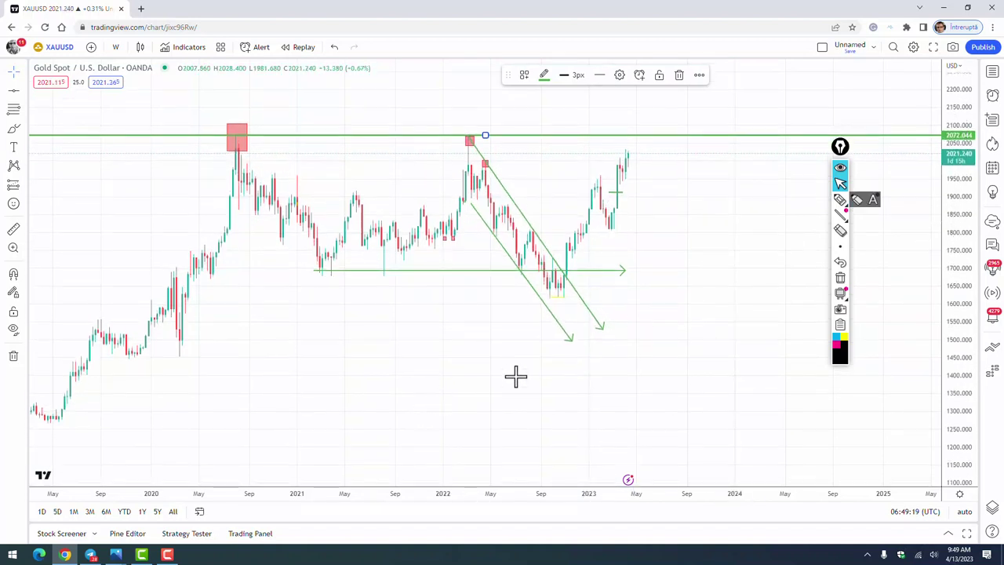
left_click(603, 330)
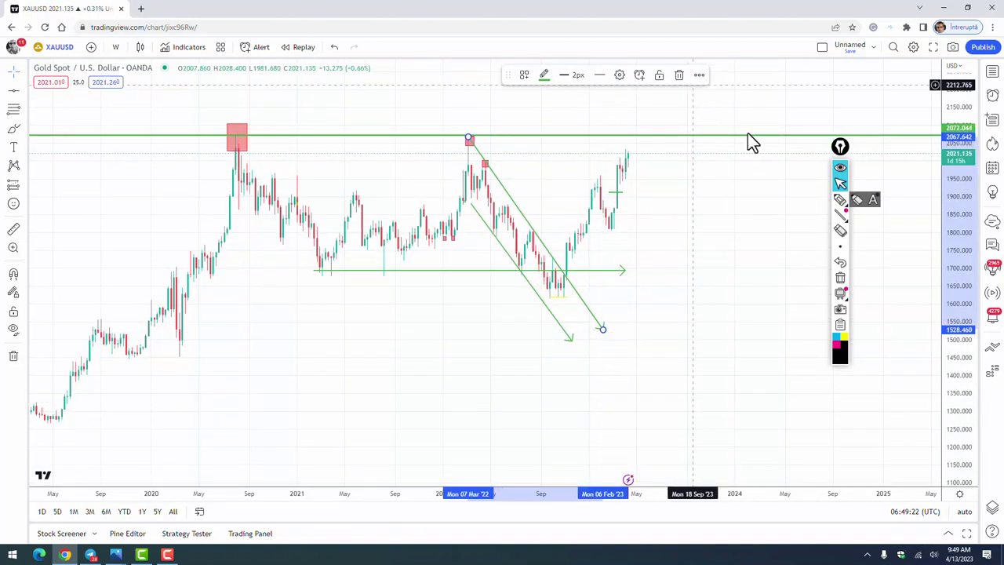
key("Delete")
left_click(574, 343)
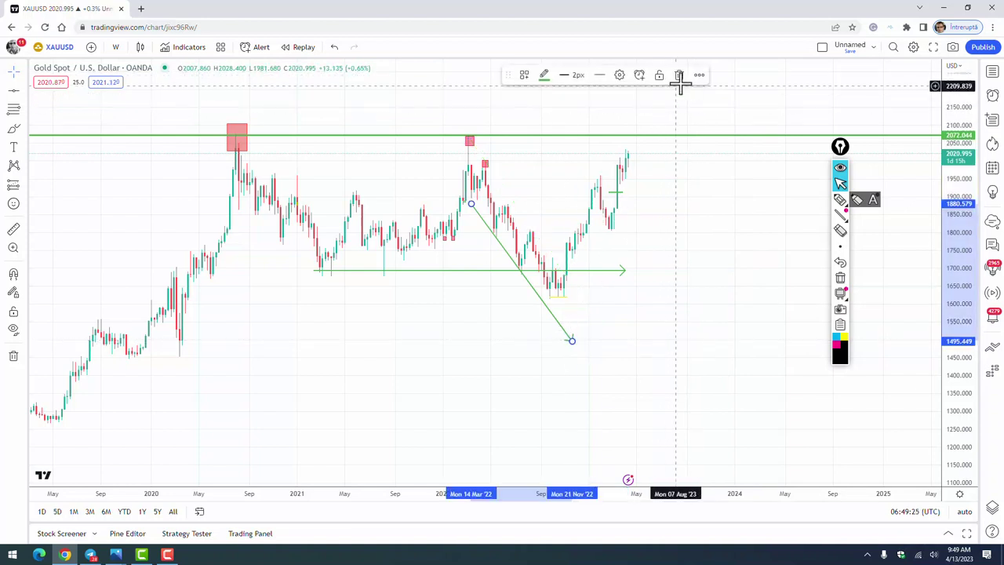
left_click(679, 76)
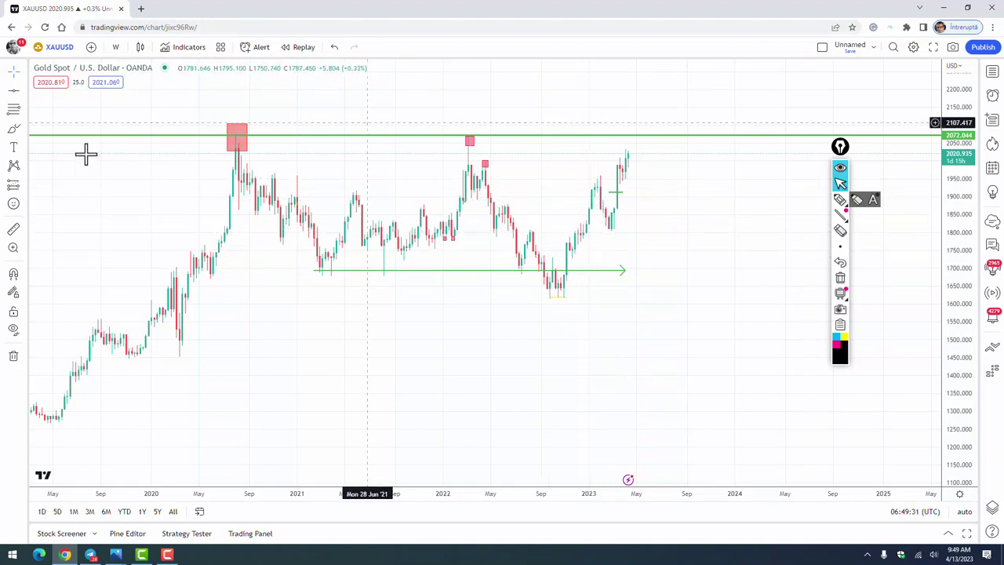
Draw a Fib Retracement from about 1623 at the late October 2022 low up to about 1961 in June 2023.
left_click(24, 110)
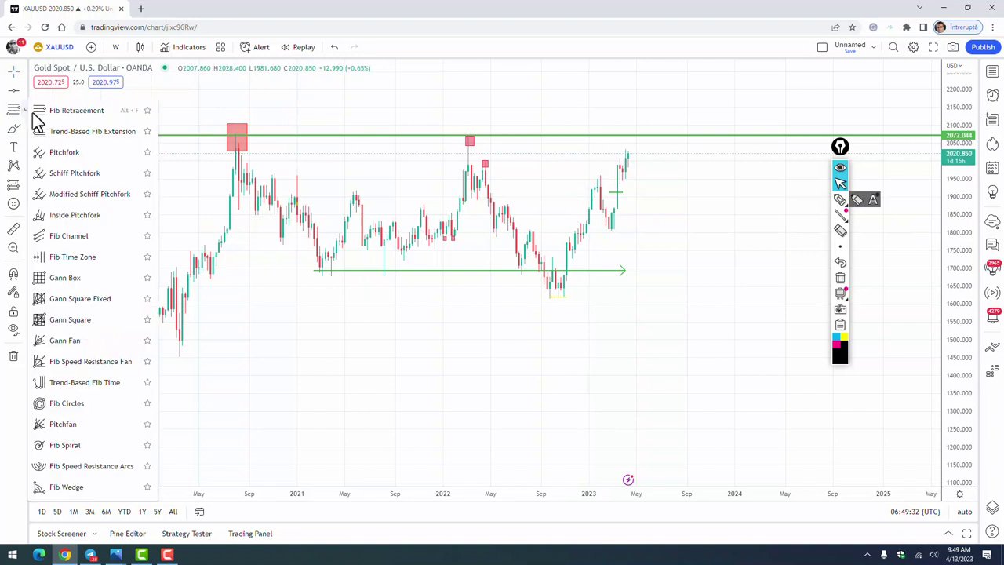
left_click(86, 111)
left_click(563, 295)
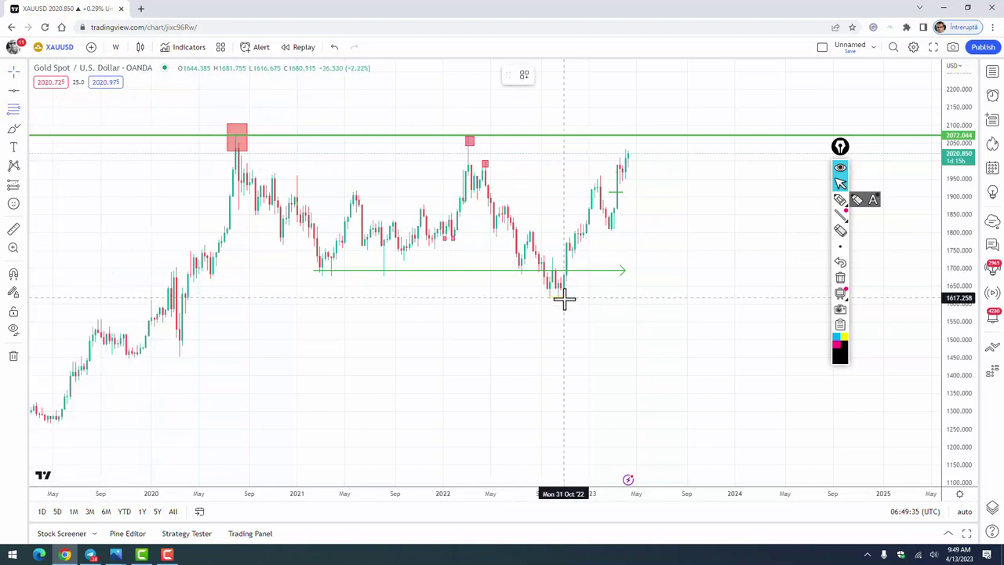
left_click(654, 175)
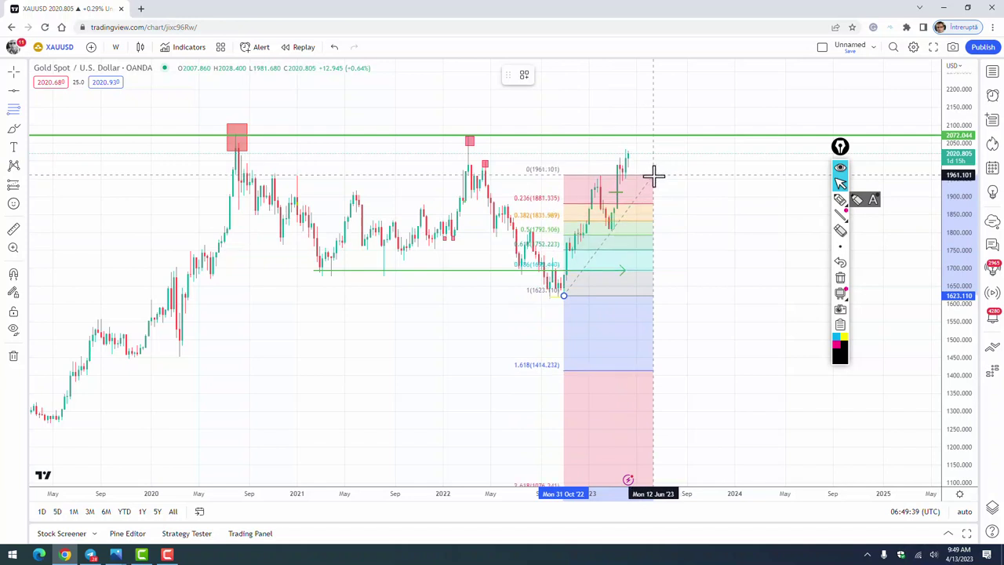
left_click(744, 191)
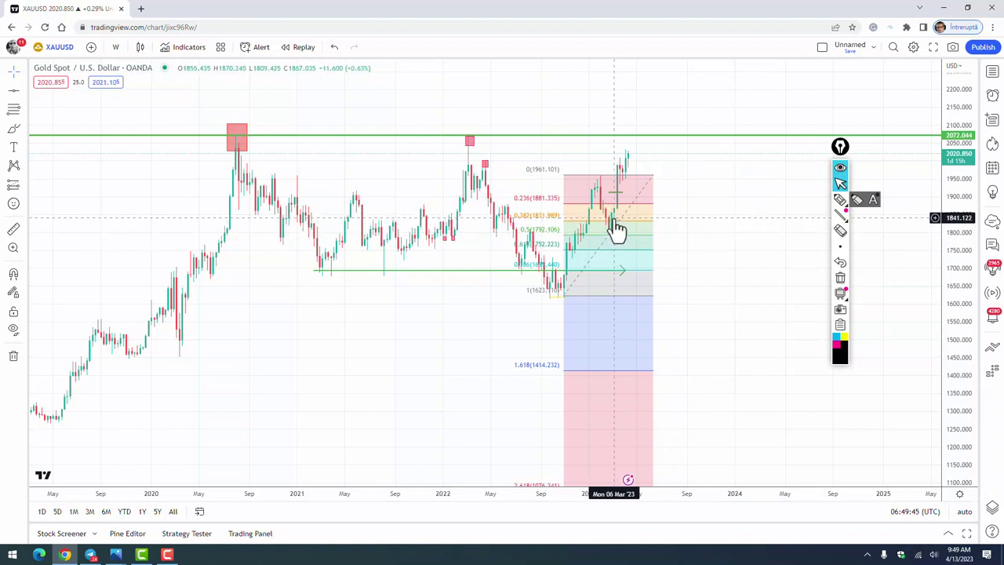
Delete the Fib Retracement from the chart.
left_click(626, 233)
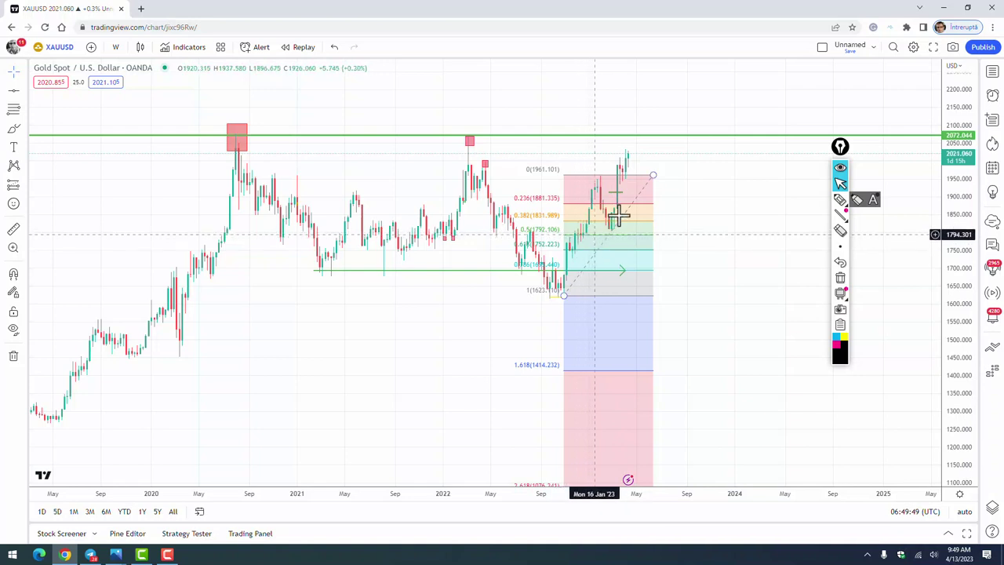
left_click(653, 176)
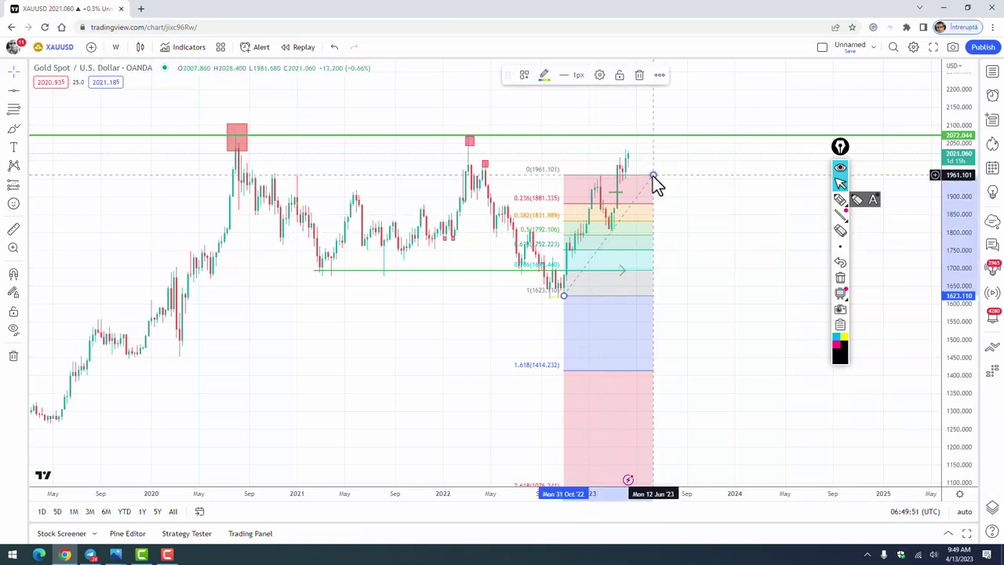
left_click(641, 76)
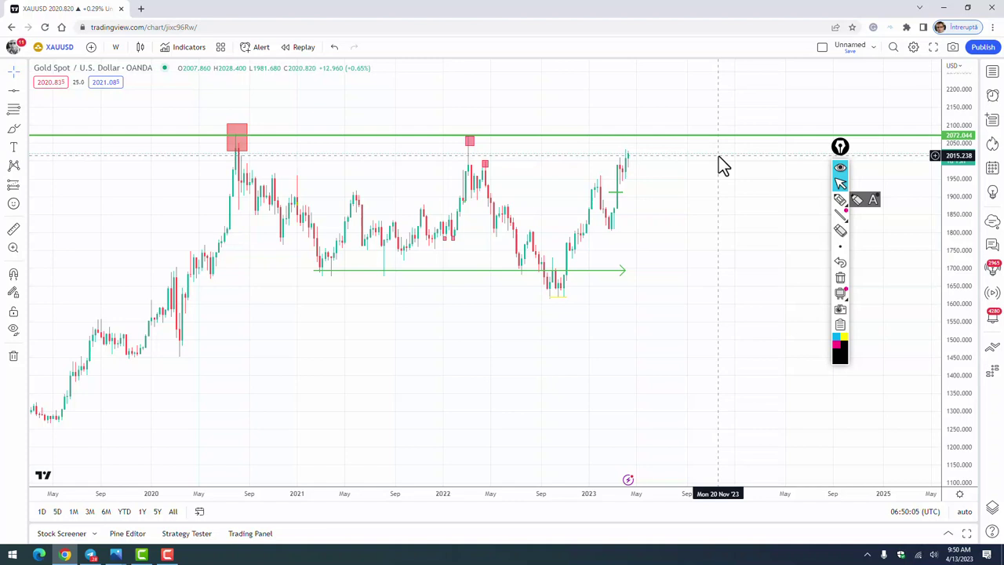
scroll(638, 227, "up", 2)
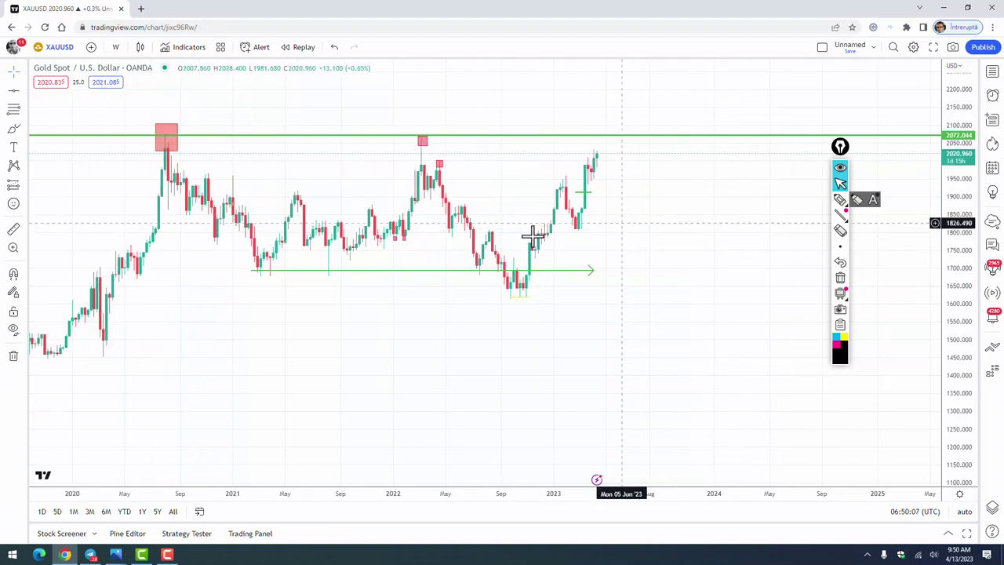